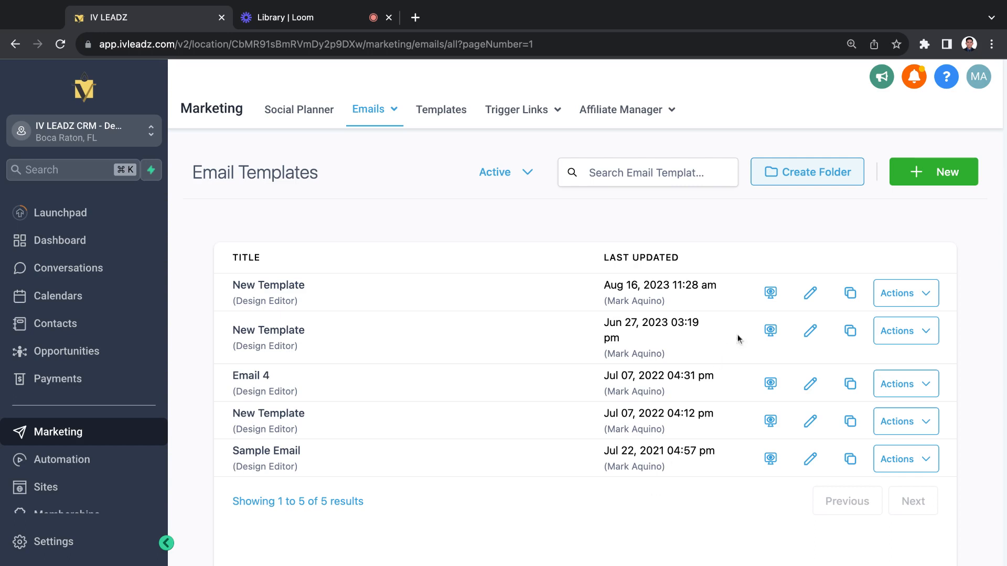
Create a new email template using the Design Editor
left_click(944, 169)
left_click(753, 313)
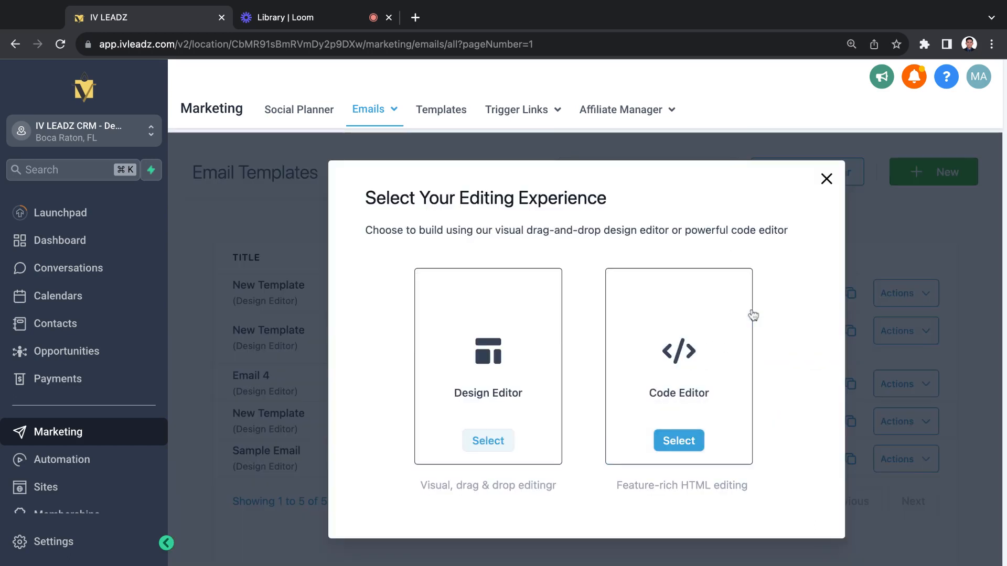
left_click(488, 441)
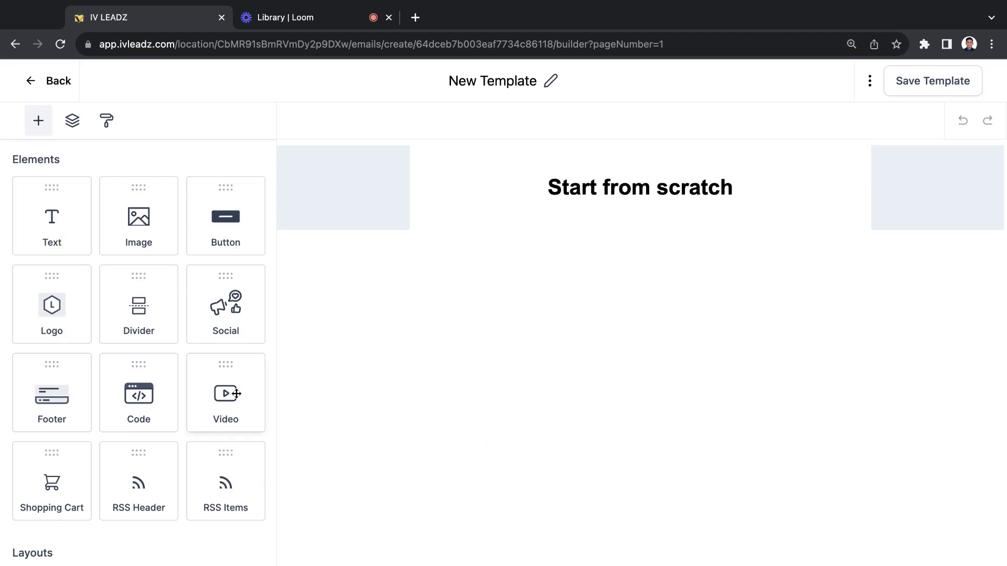
Delete the "Start from scratch" heading and add a Text & Image layout below the empty content block
scroll(84, 355, "down", 5)
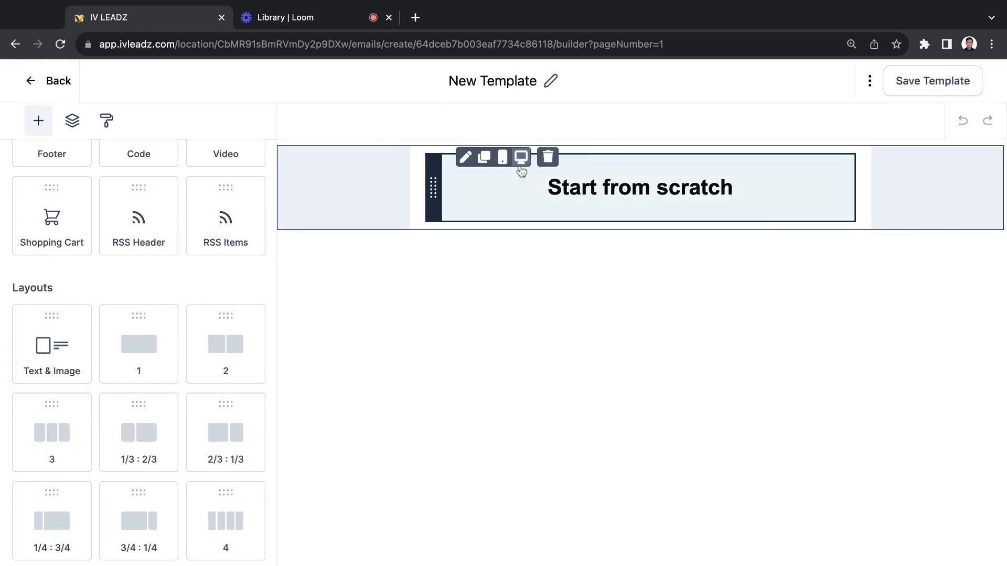
left_click(547, 156)
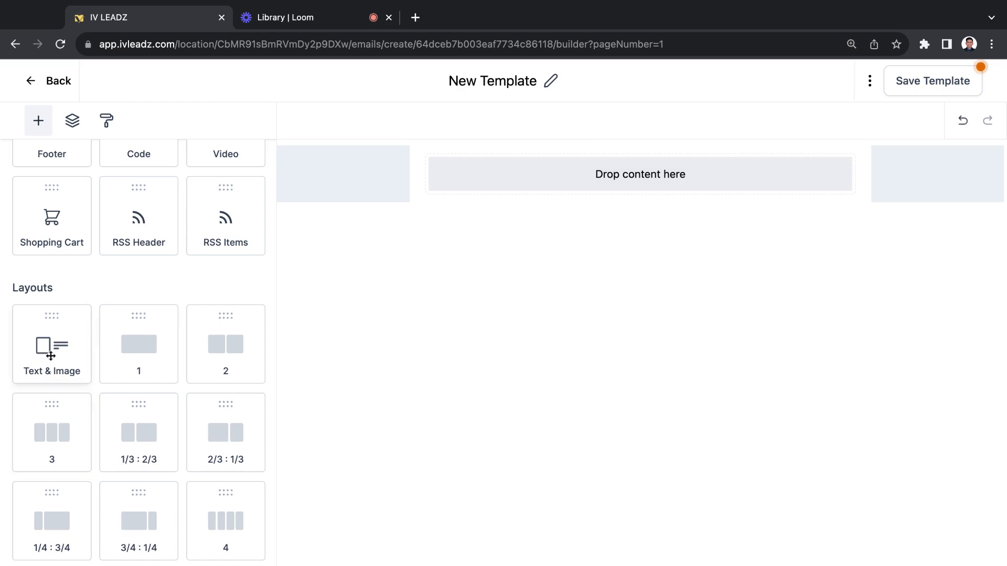
left_click_drag(50, 356, 640, 215)
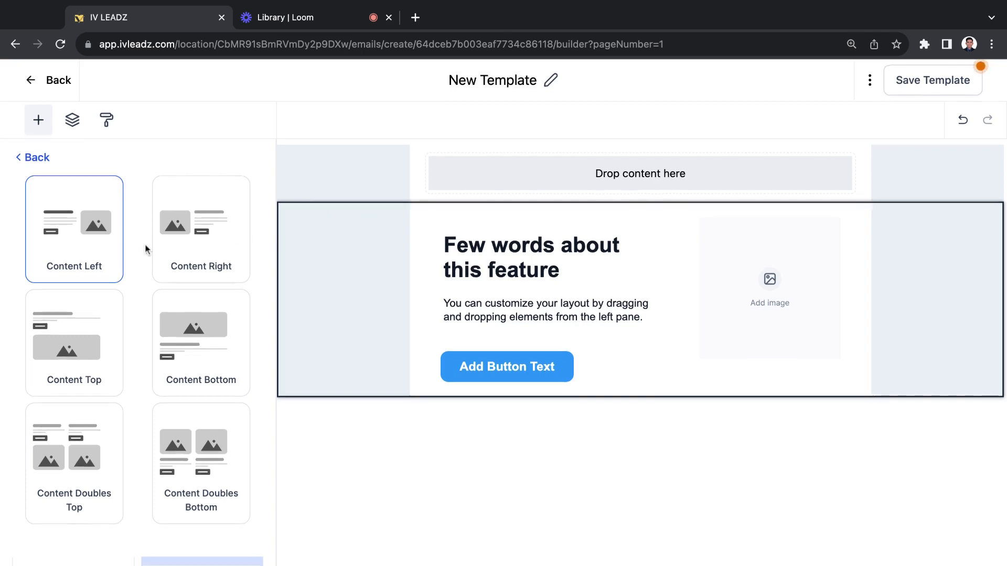
Try the Content Right, Content Top, Content Bottom and both Content Doubles arrangements on the layout, and return to Content Left
left_click(195, 261)
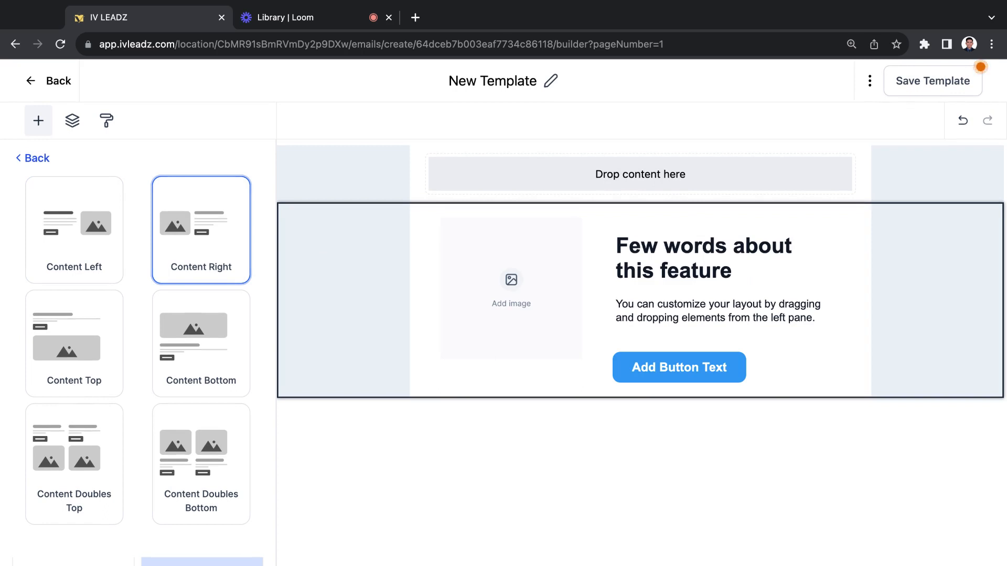
left_click(90, 334)
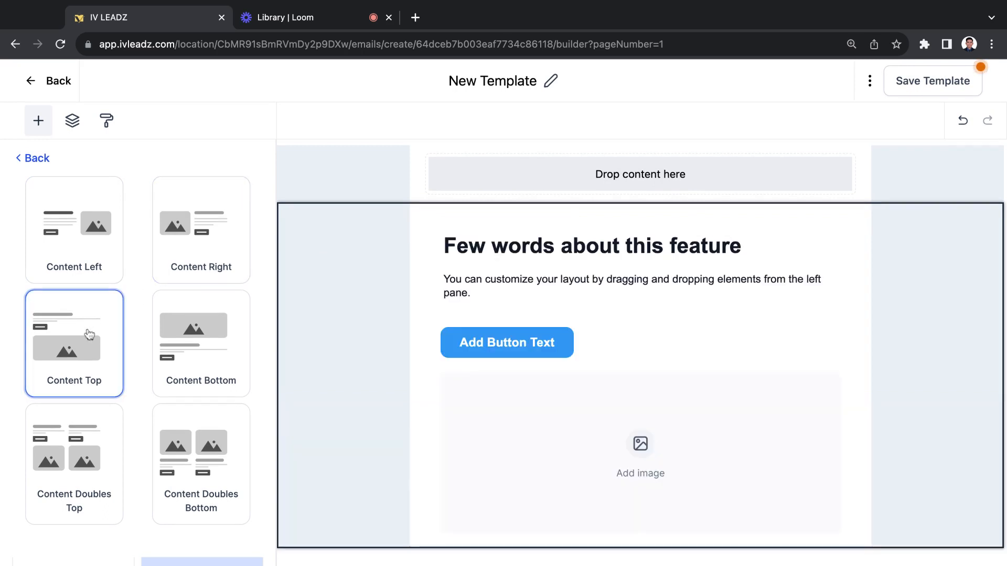
left_click(181, 336)
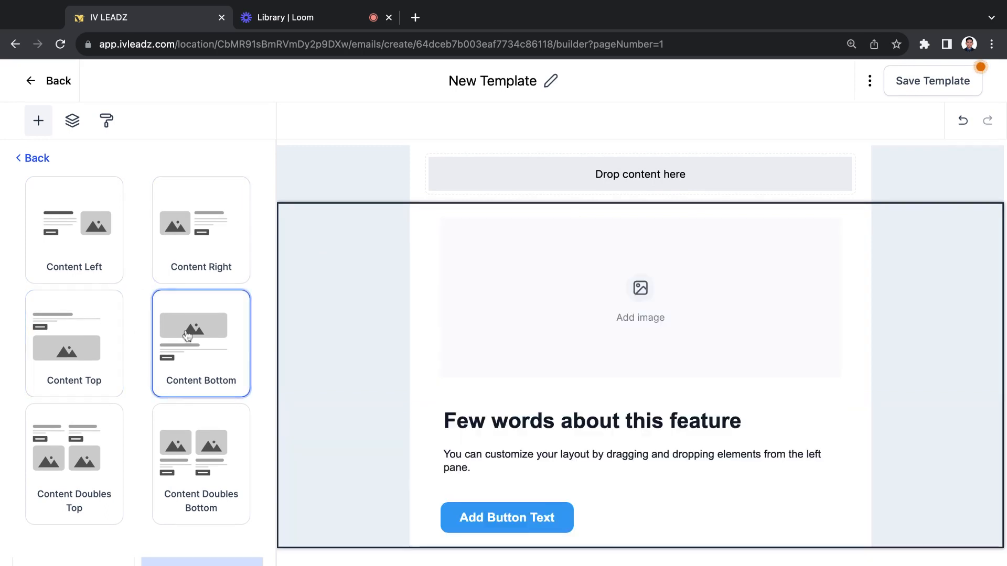
left_click(198, 450)
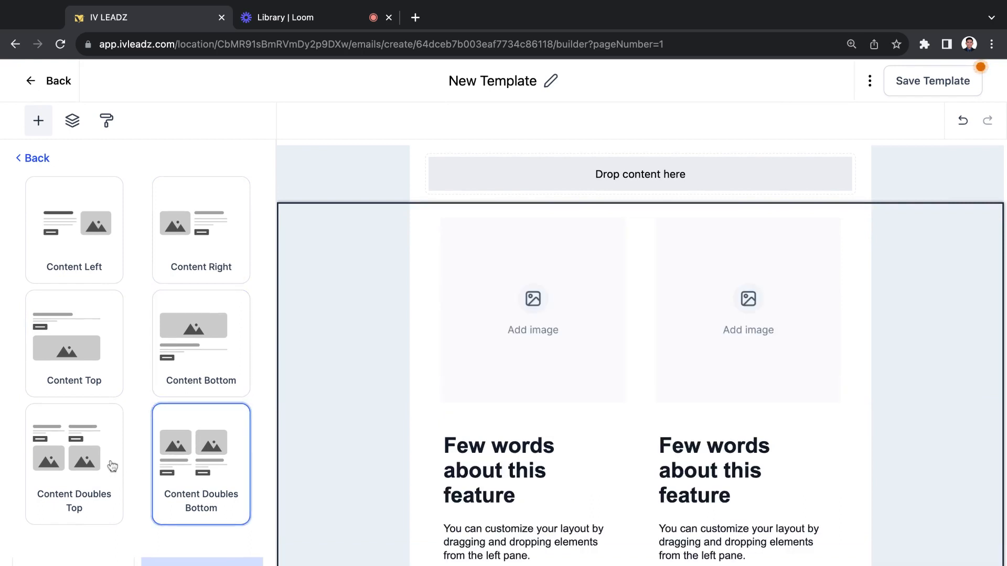
left_click(95, 474)
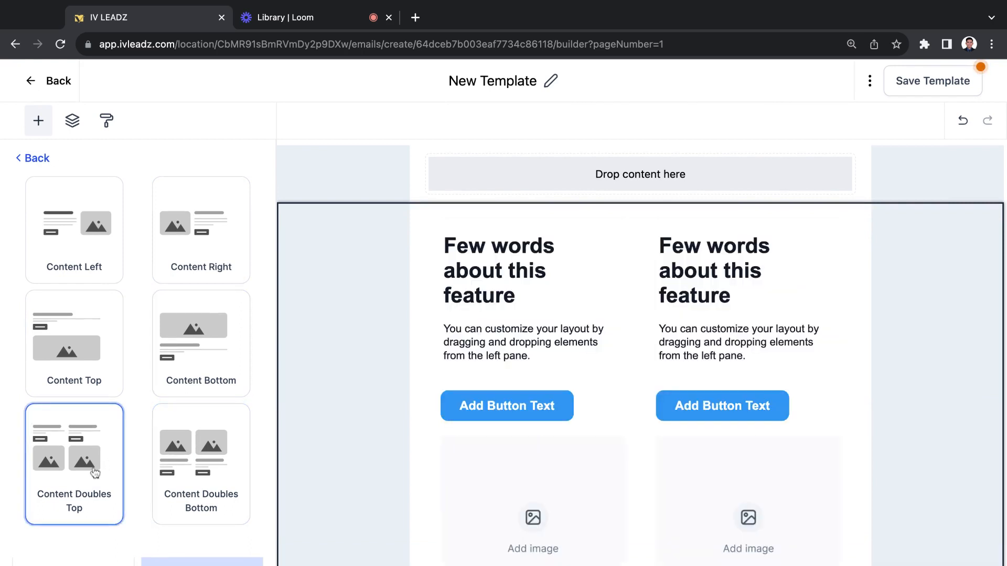
scroll(550, 351, "down", 2)
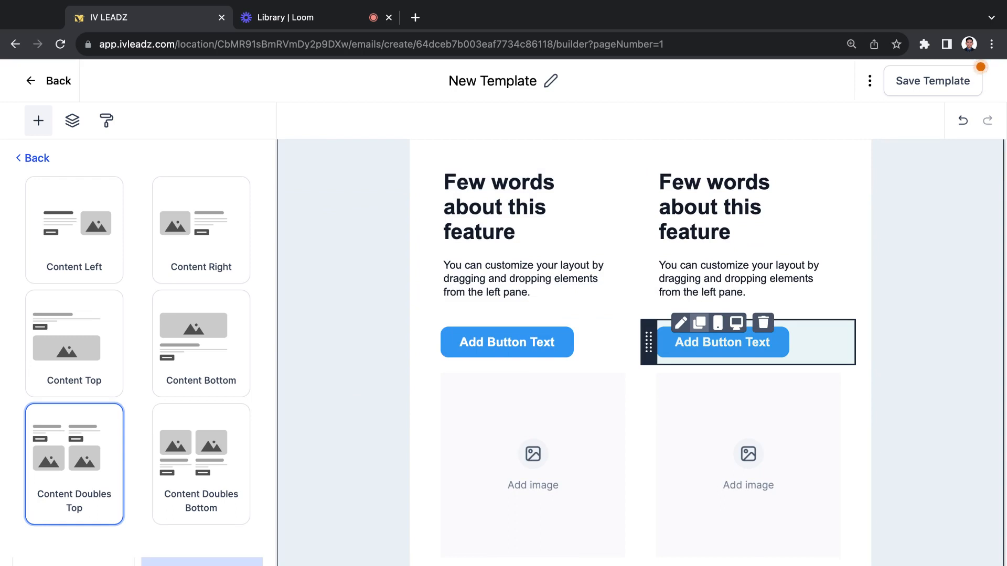
left_click(463, 232)
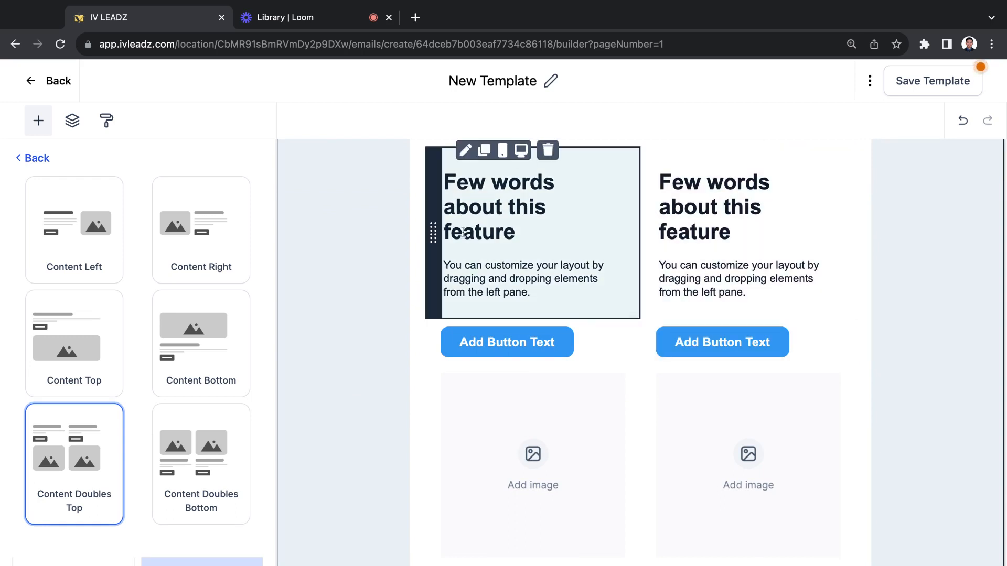
left_click(388, 265)
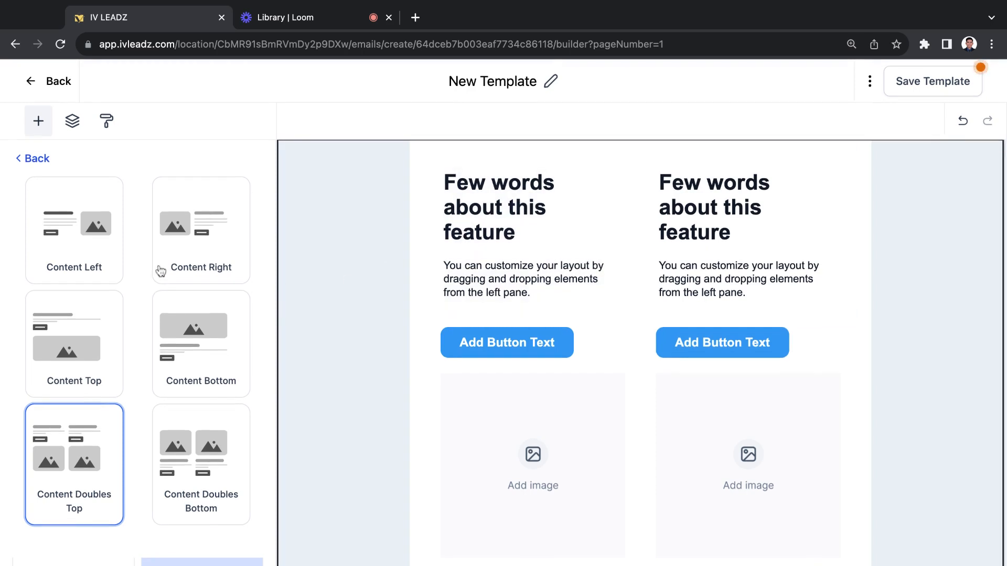
left_click(85, 255)
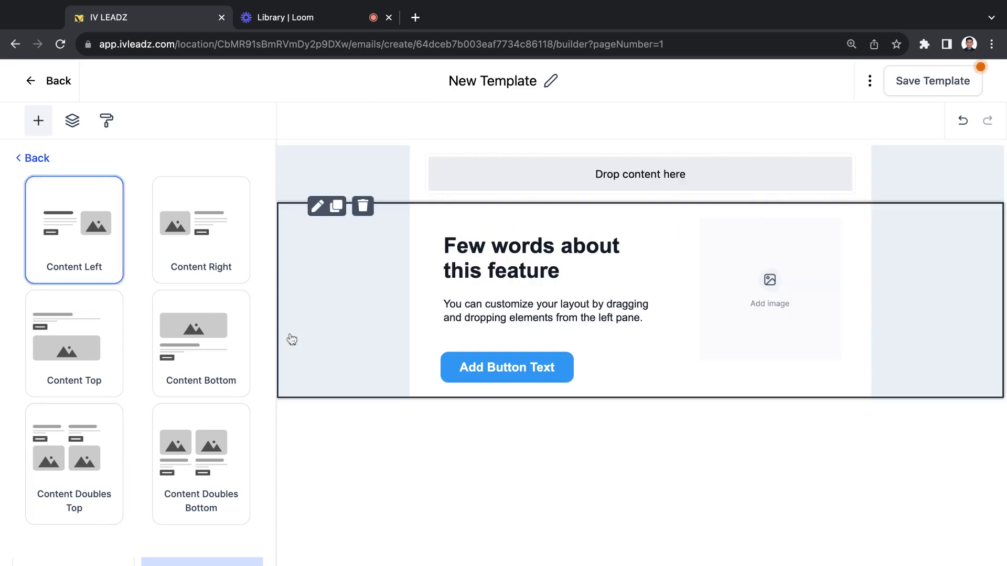
Replace the layout's heading text with "Title"
left_click(562, 270)
triple_click(561, 270)
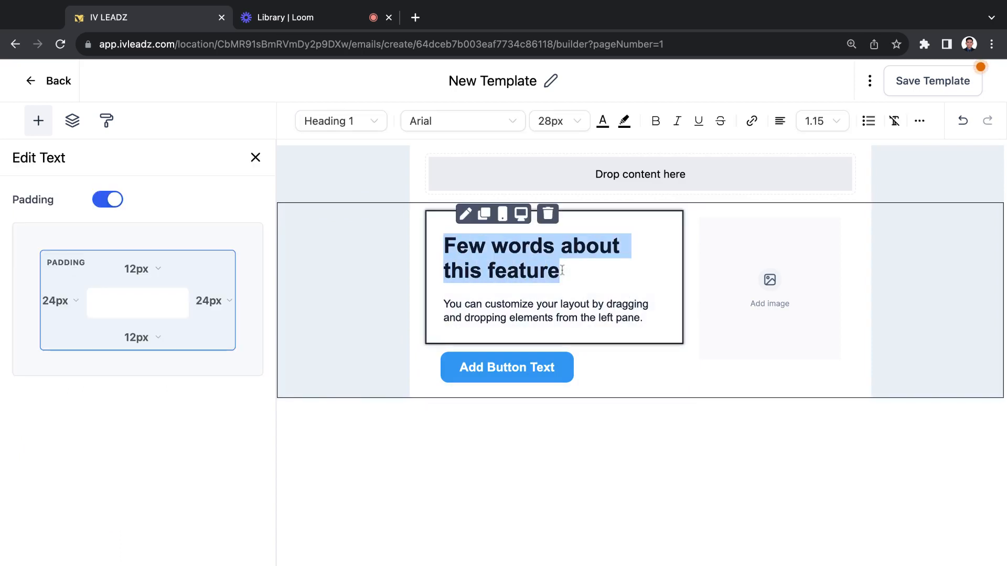
type("TITLE")
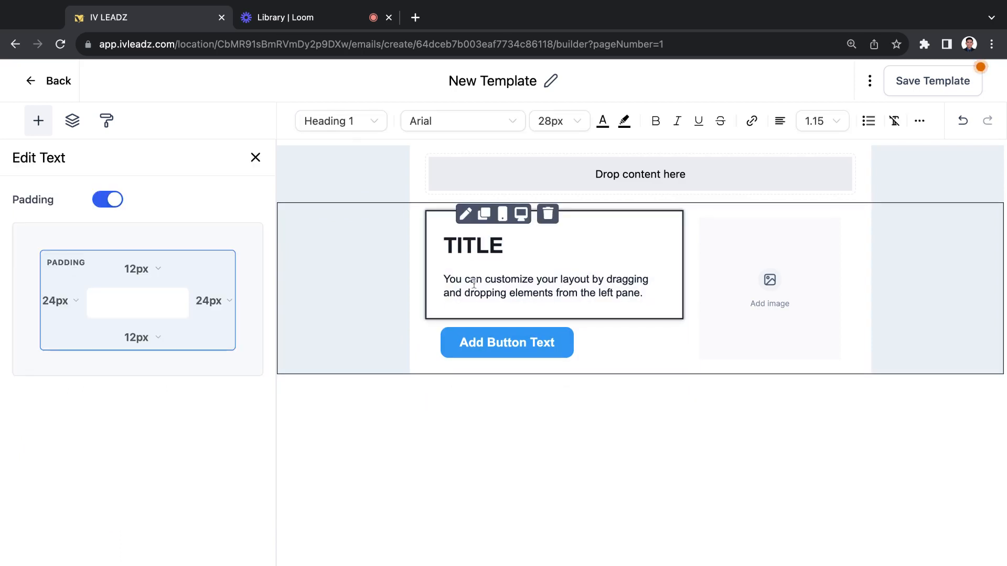
key("BackSpace")
key("BackSpace")
key("BackSpace")
key("BackSpace")
type("itle")
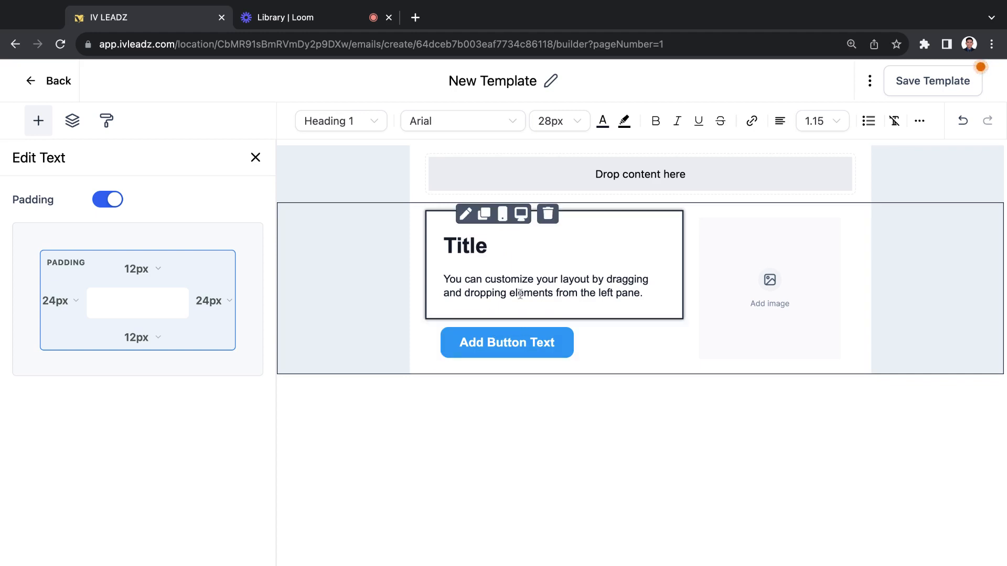
Select the description paragraph beneath the heading
left_click(519, 292)
key("ctrl+a")
left_click(643, 293)
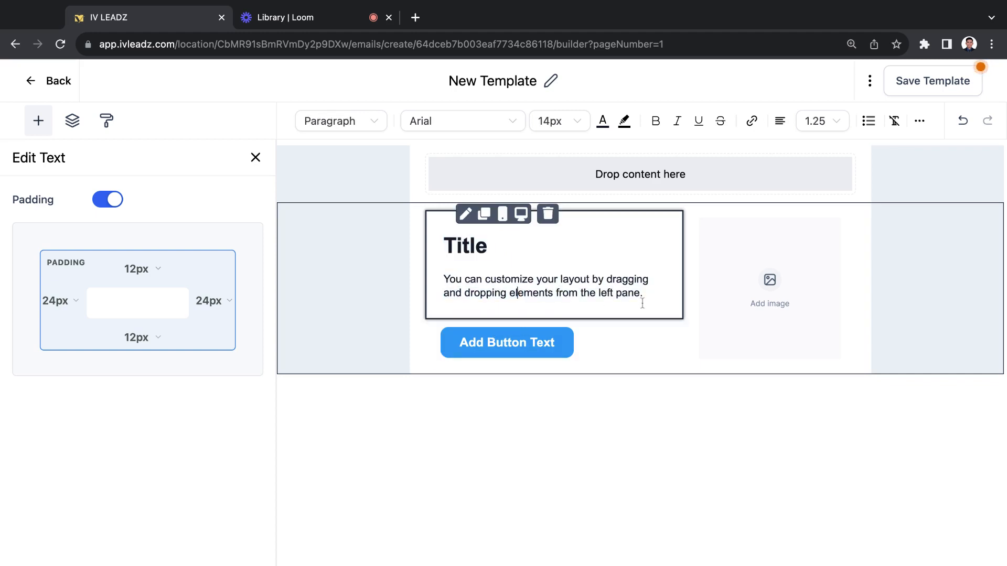
left_click_drag(643, 293, 554, 286)
Fill the layout's image placeholder with the meditating figure picture from the media library
left_click(767, 295)
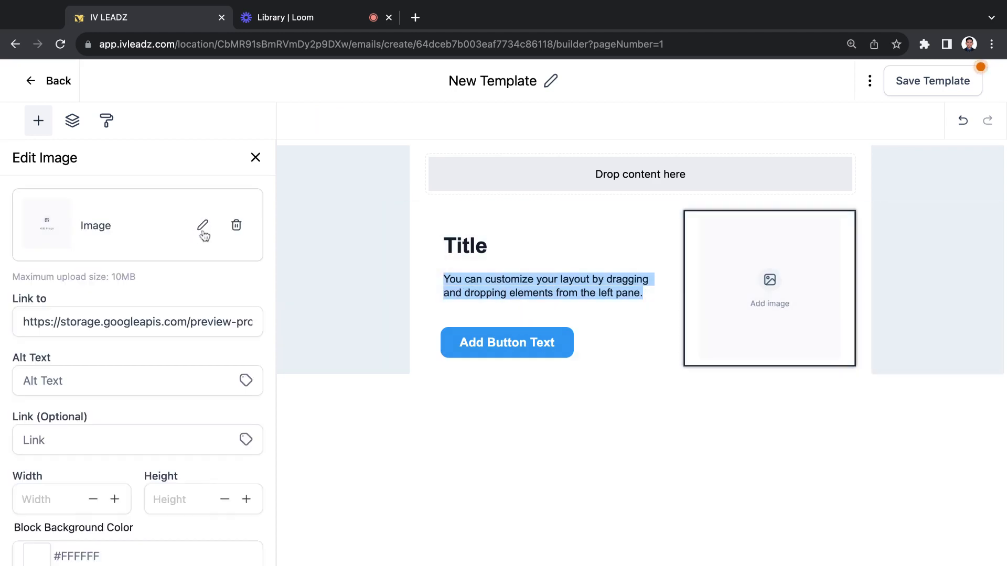
left_click(202, 225)
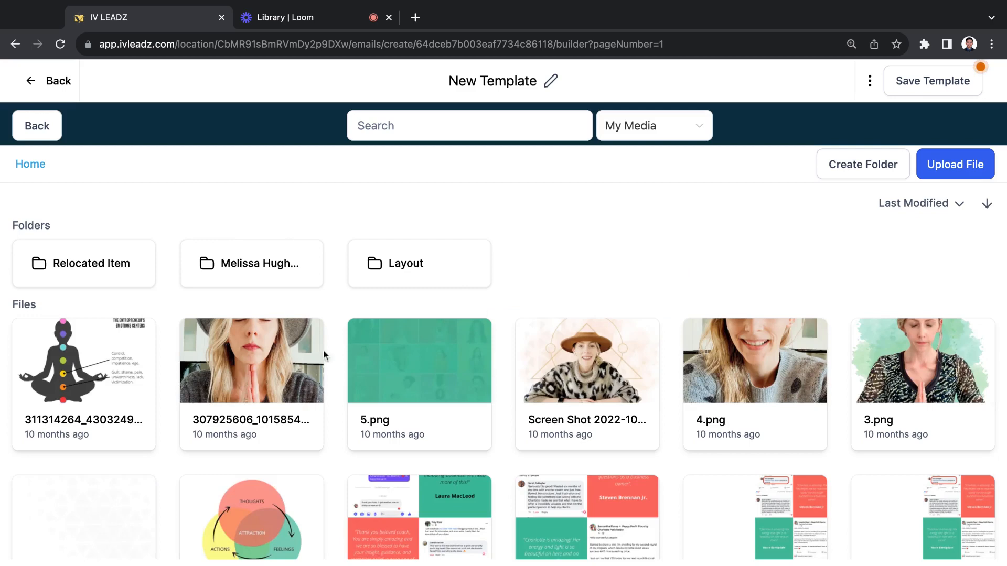
left_click(85, 378)
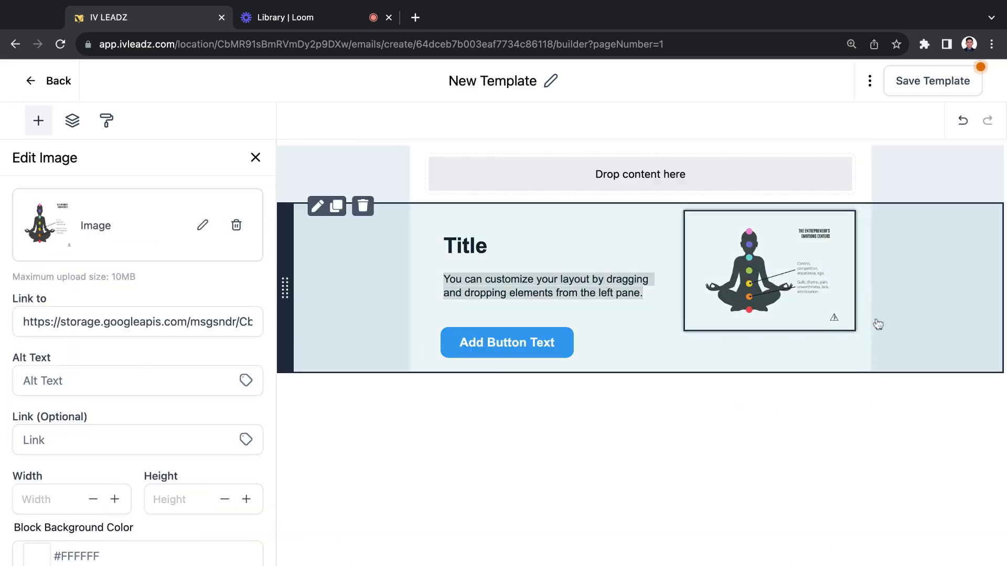
left_click(897, 350)
Open the settings of the layout's button and review its text, link URL and available action types
left_click(504, 362)
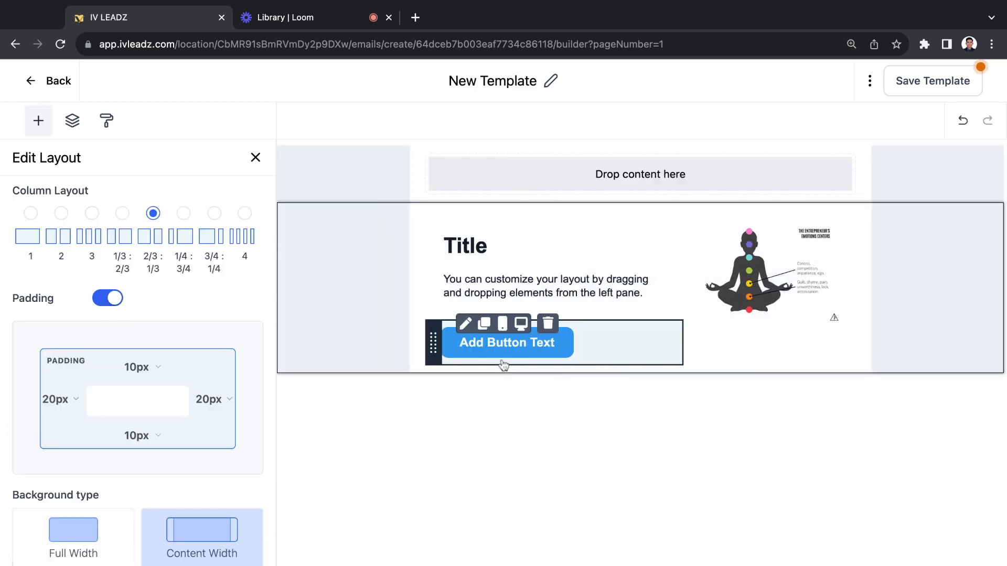
left_click(125, 220)
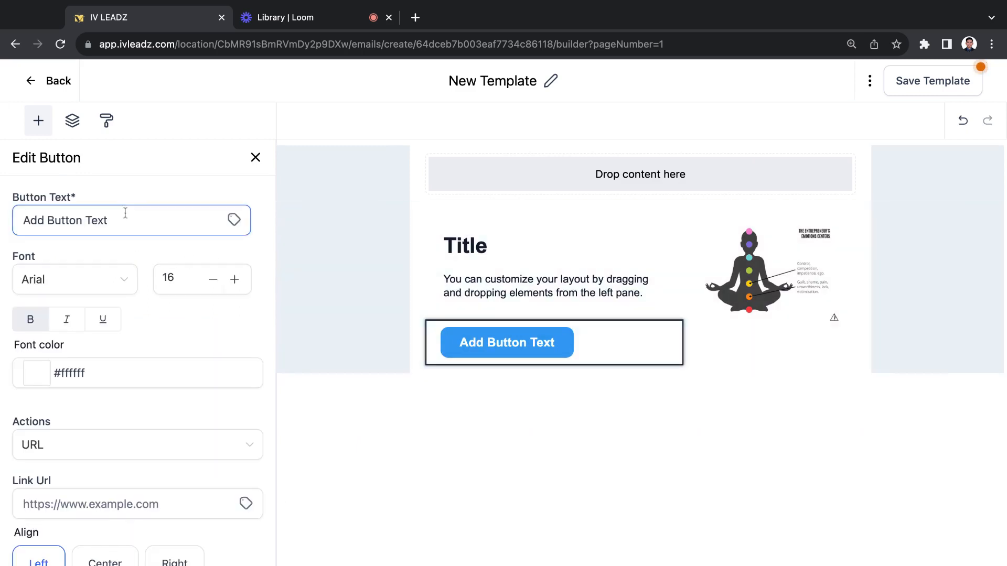
triple_click(126, 225)
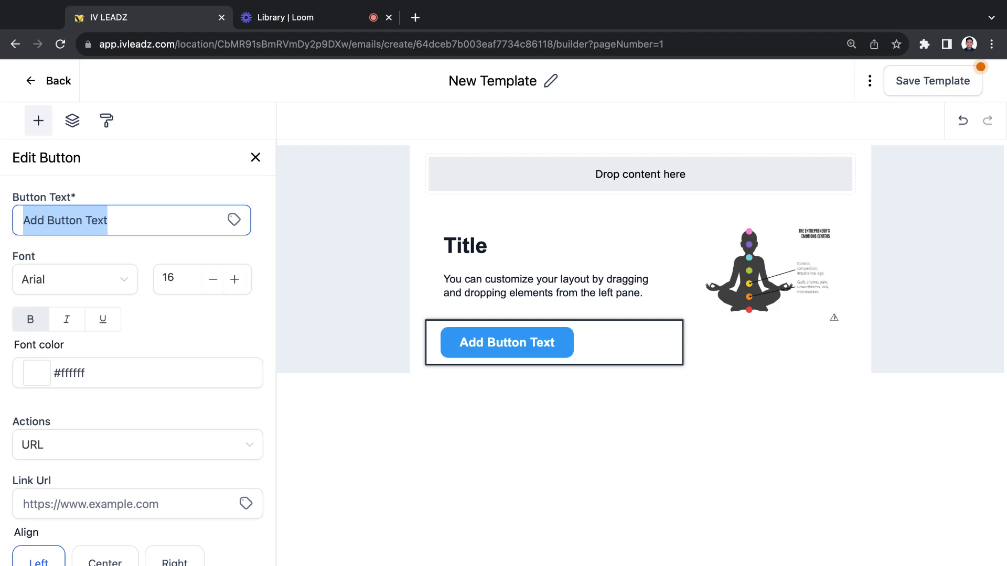
scroll(121, 271, "down", 3)
left_click(112, 327)
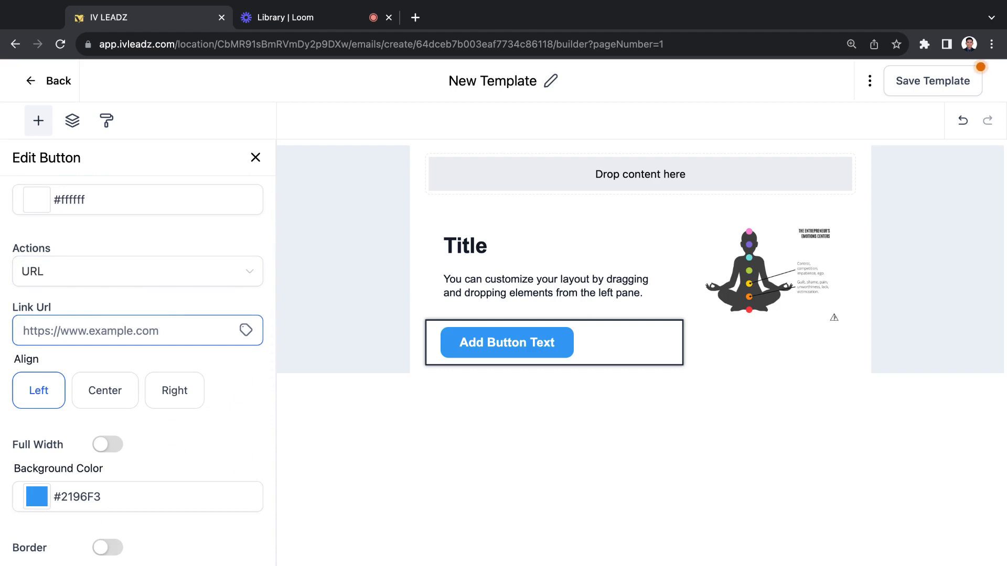
scroll(71, 265, "down", 1)
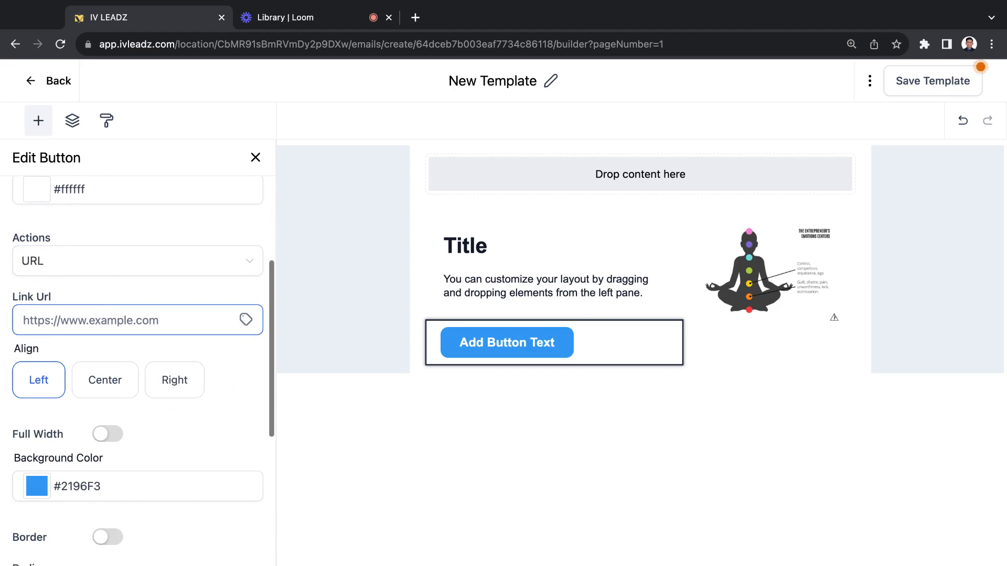
left_click(44, 254)
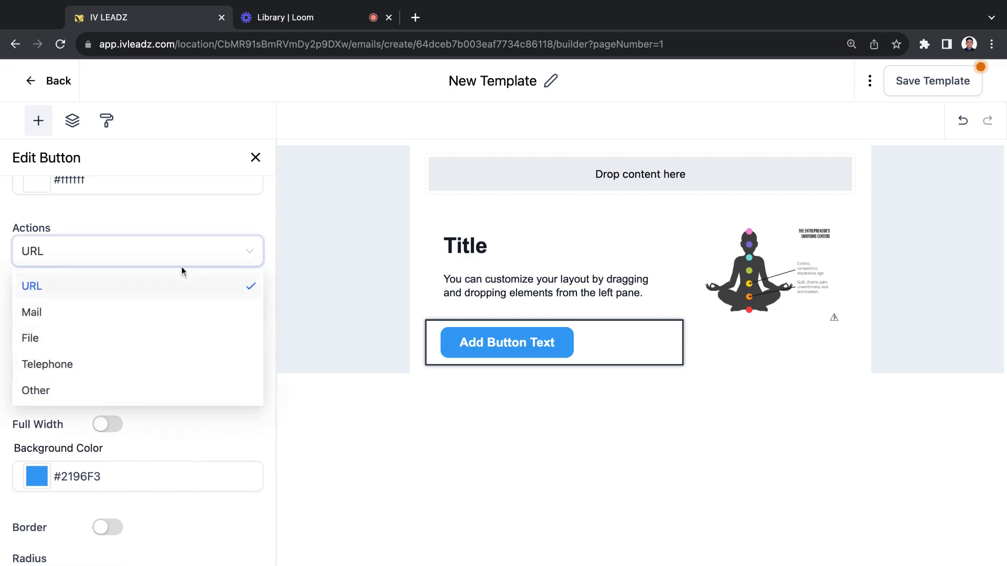
left_click(126, 207)
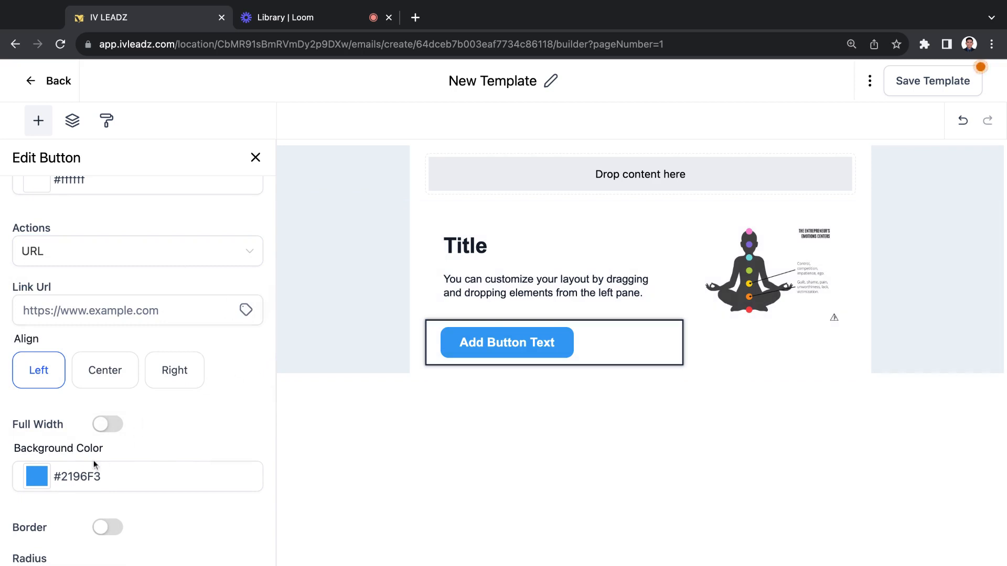
Review the button's background color choices, border, radius and padding settings, and close the editing options
scroll(107, 441, "down", 3)
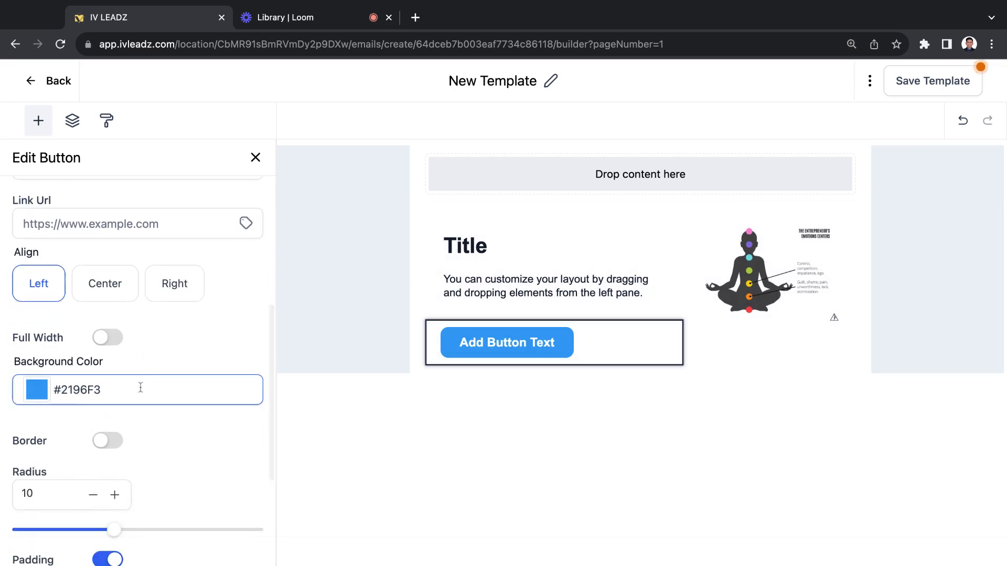
scroll(131, 388, "down", 2)
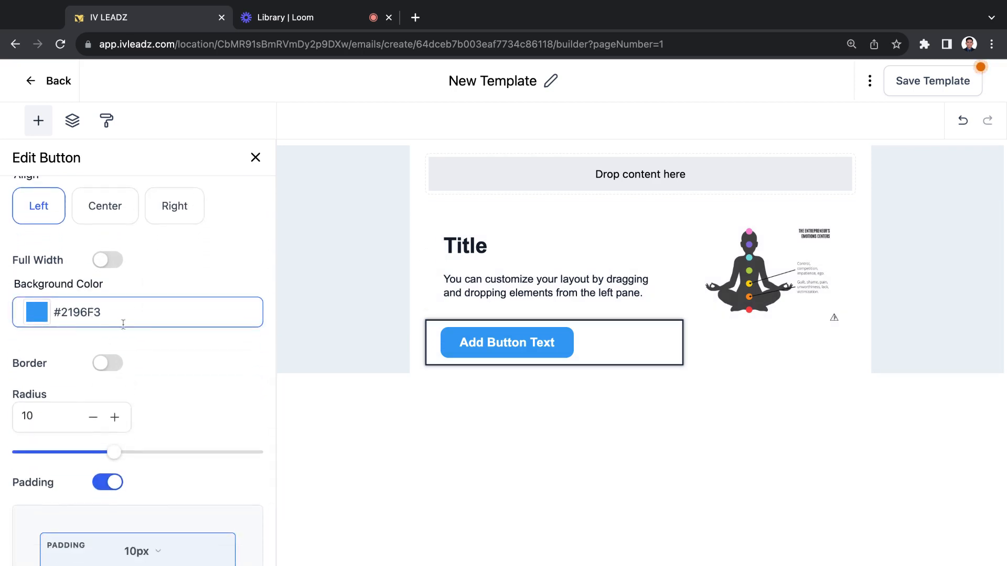
left_click(41, 318)
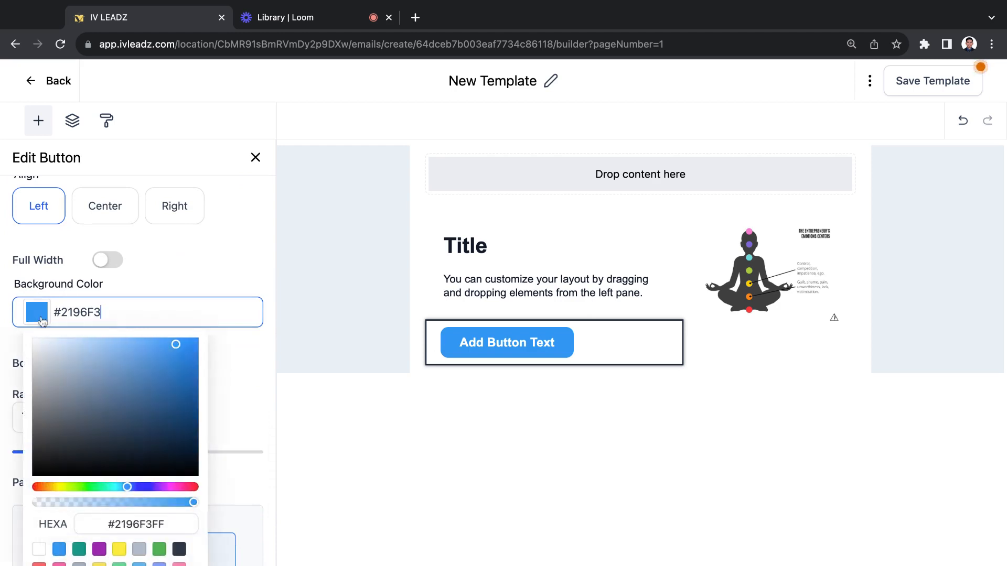
scroll(105, 335, "down", 2)
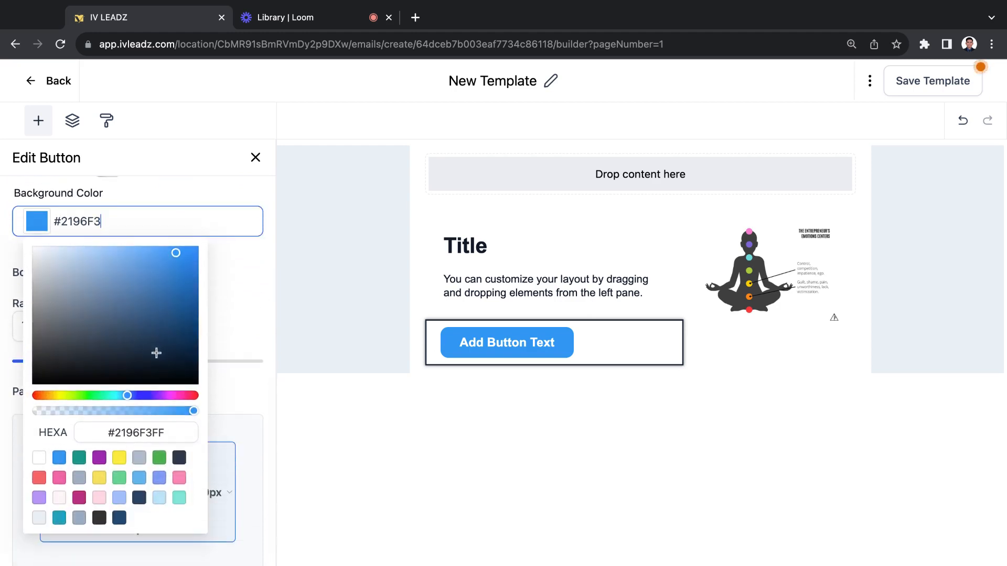
double_click(61, 221)
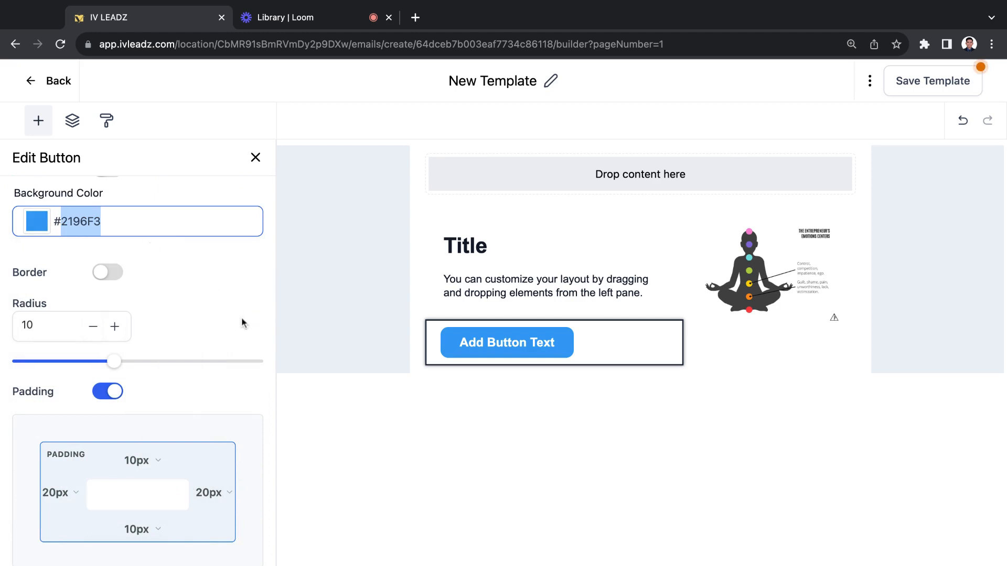
scroll(242, 323, "down", 1)
scroll(243, 323, "down", 1)
left_click(375, 317)
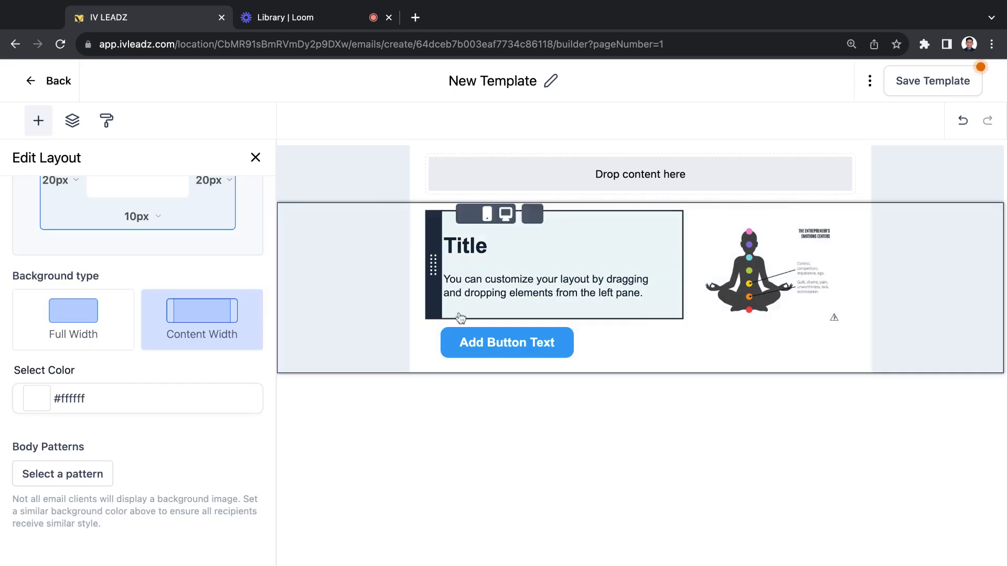
left_click(255, 157)
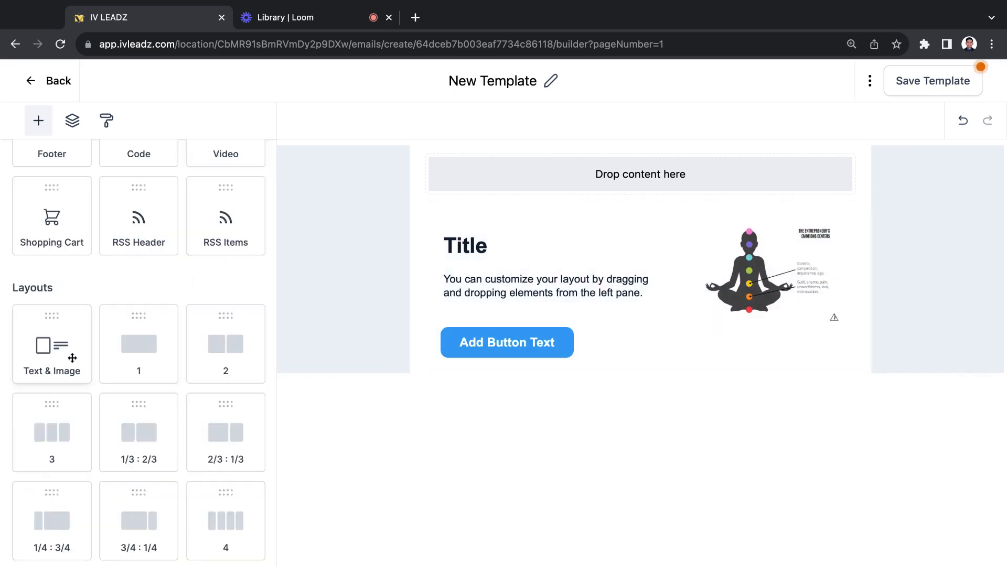
Add a second Text & Image layout below the Title section, using the Content Right arrangement
left_click(44, 357)
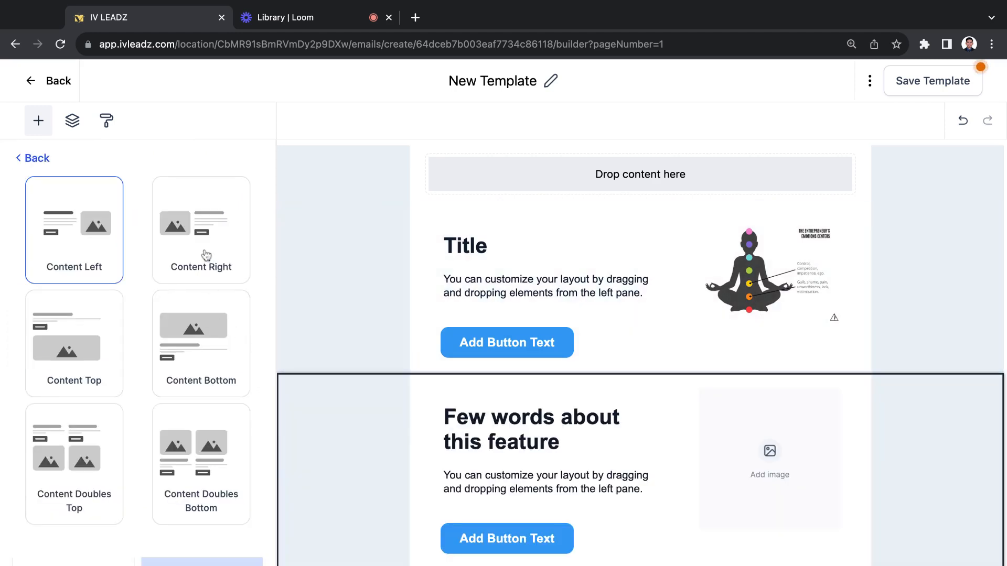
left_click(71, 354)
left_click(207, 249)
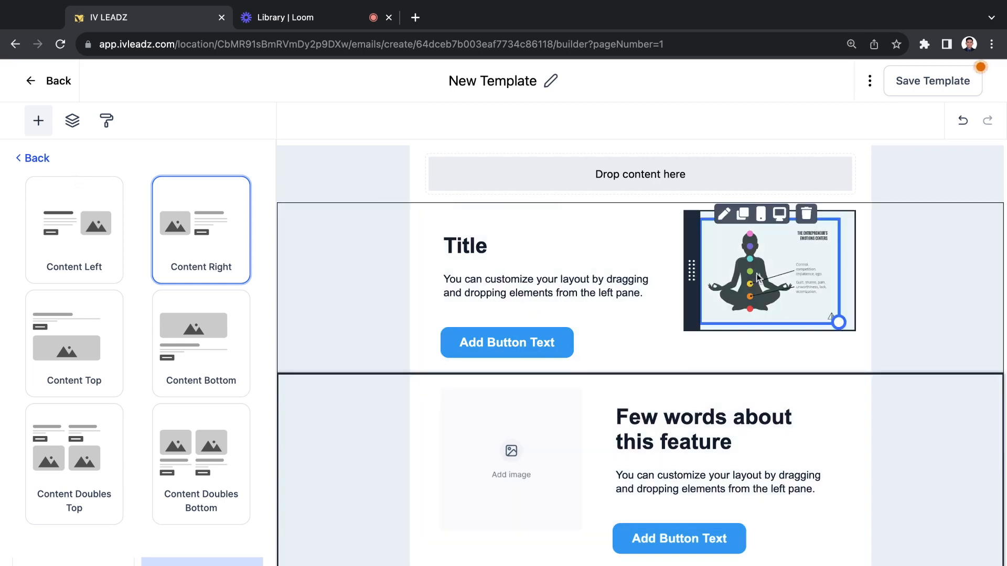
left_click(23, 158)
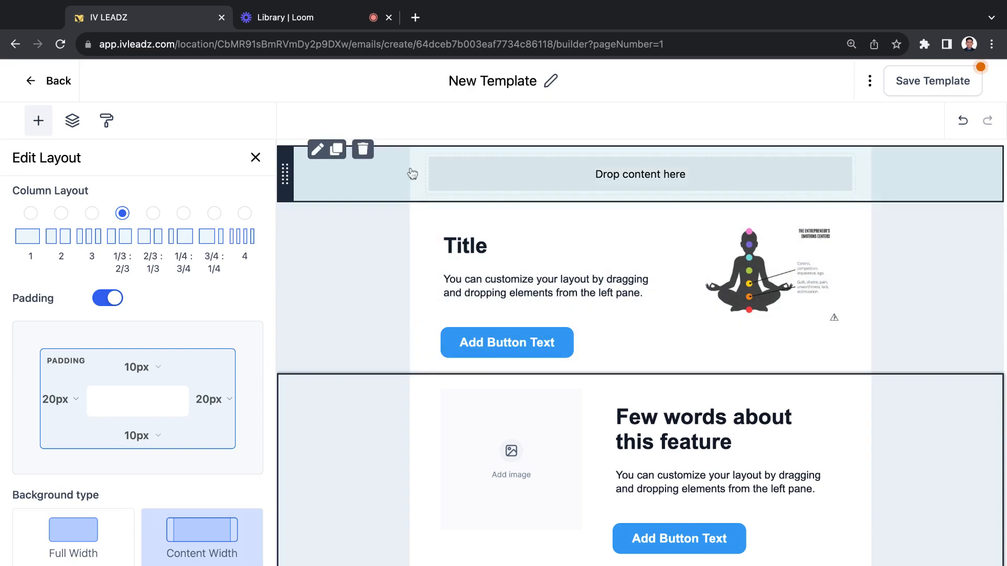
Delete the empty content row above the Title section and save the template
left_click(364, 151)
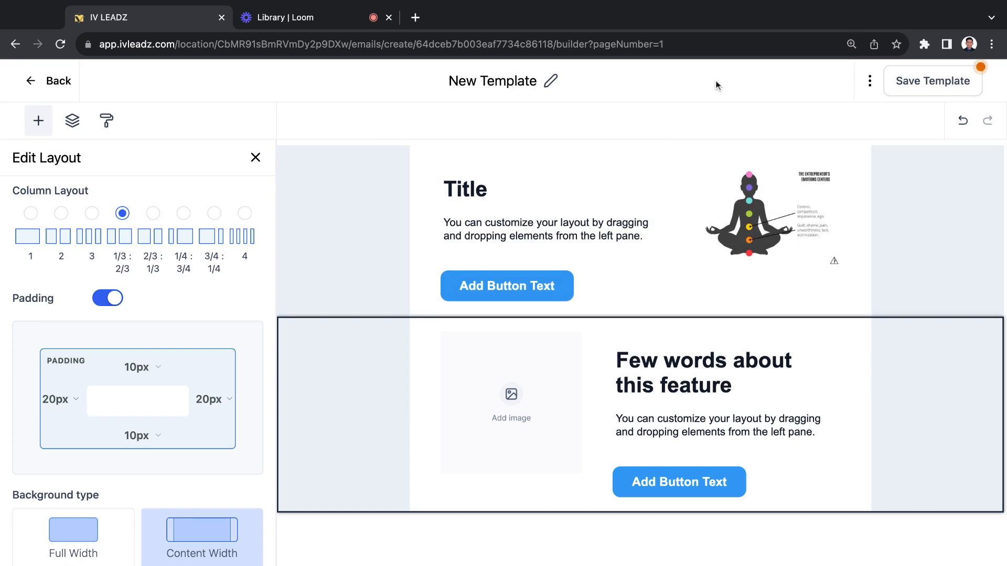
left_click(902, 81)
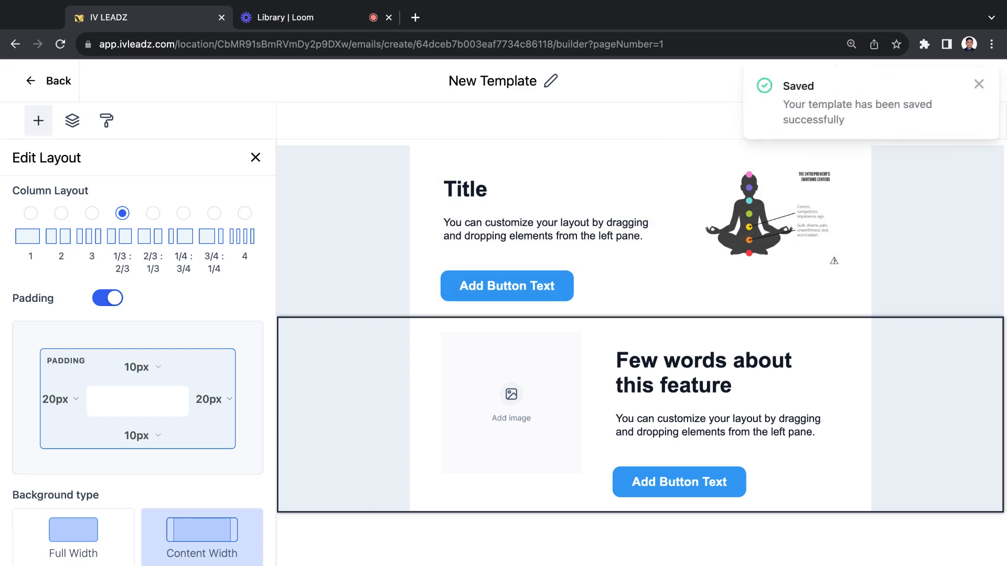
left_click(976, 84)
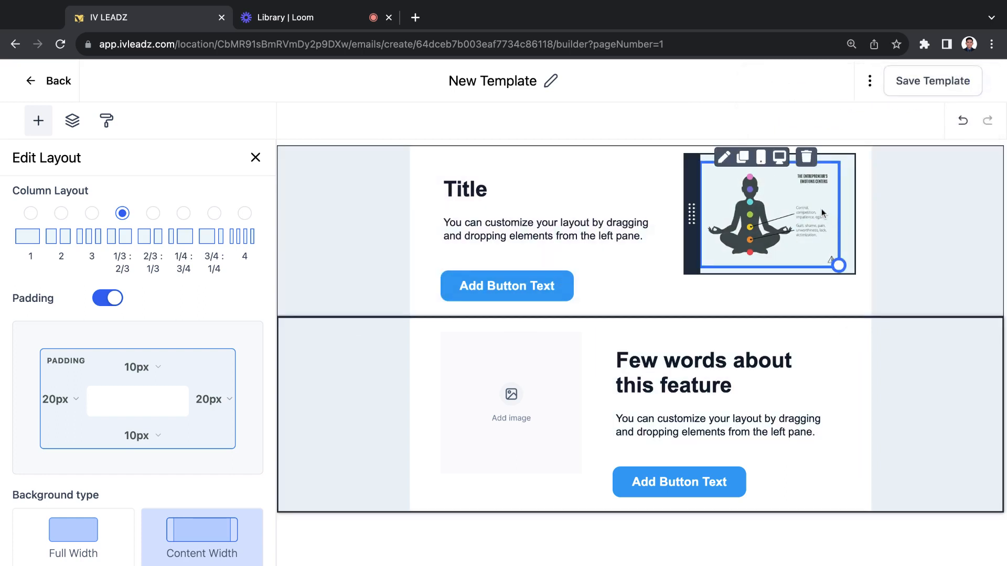
Review the sender name, sender email, preview text and subject fields in the template settings, and leave without saving
left_click(872, 84)
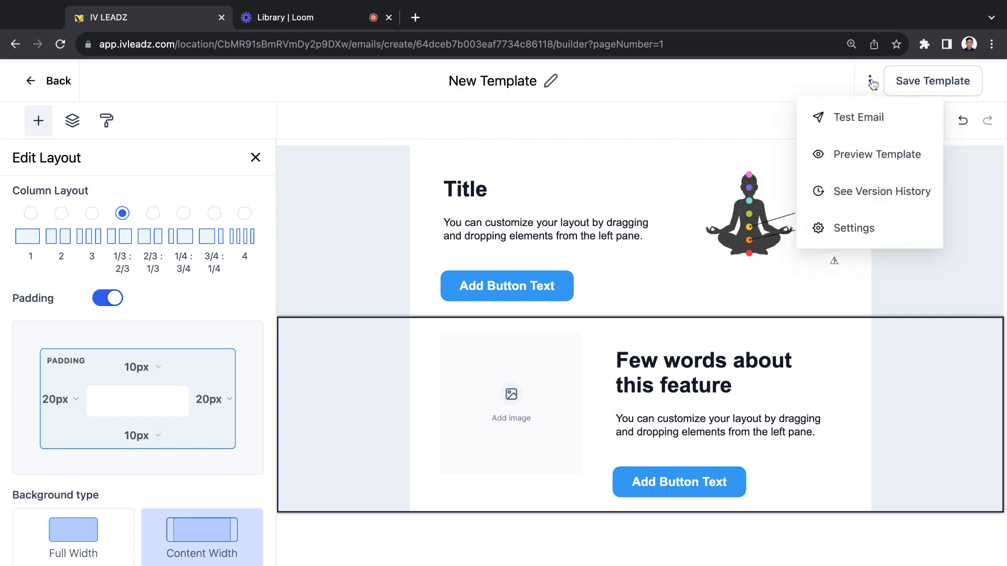
left_click(854, 236)
scroll(718, 331, "down", 2)
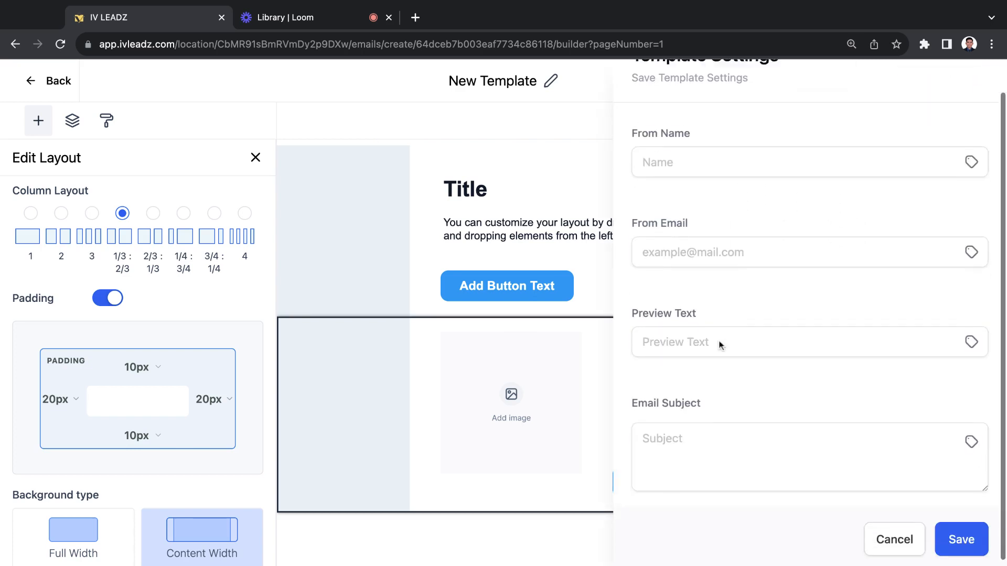
left_click(703, 347)
left_click(700, 443)
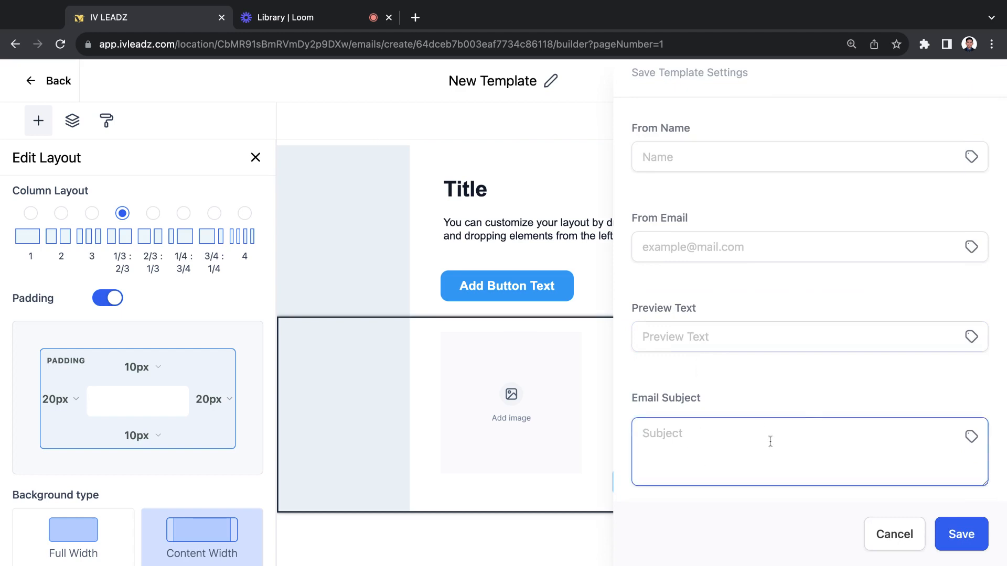
left_click(707, 346)
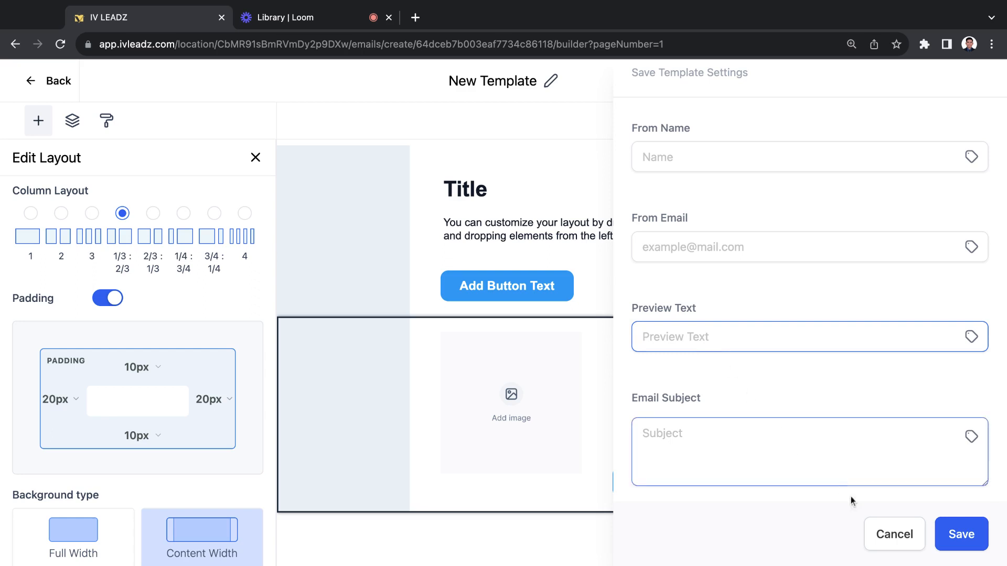
left_click(870, 529)
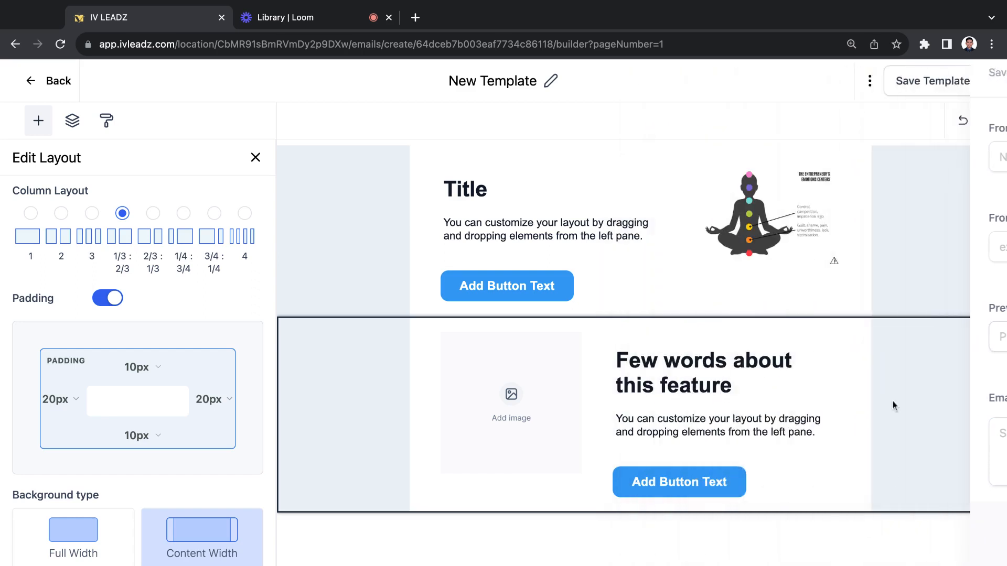
Select the Title section's layout and switch to the Loom video library
left_click(905, 236)
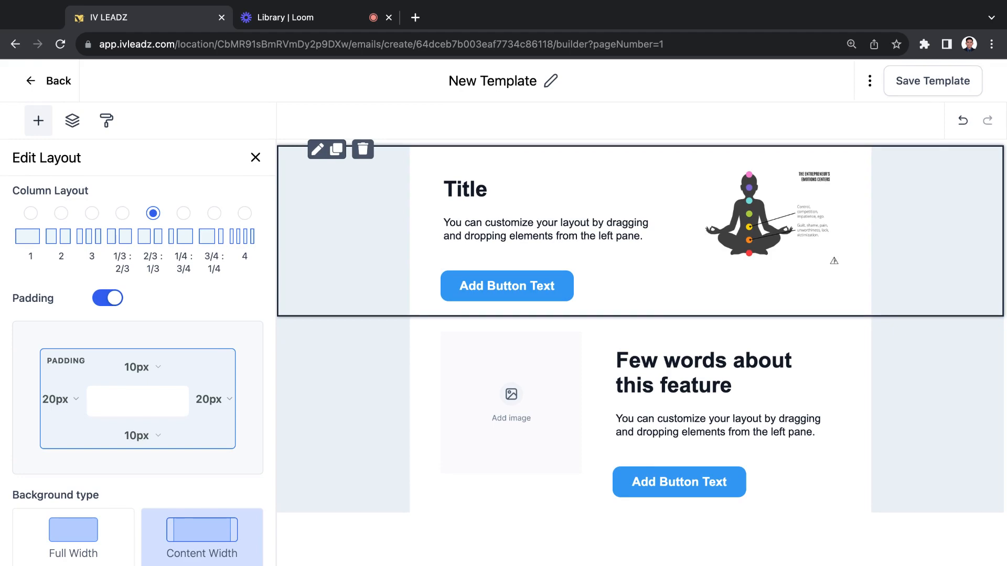
left_click(338, 12)
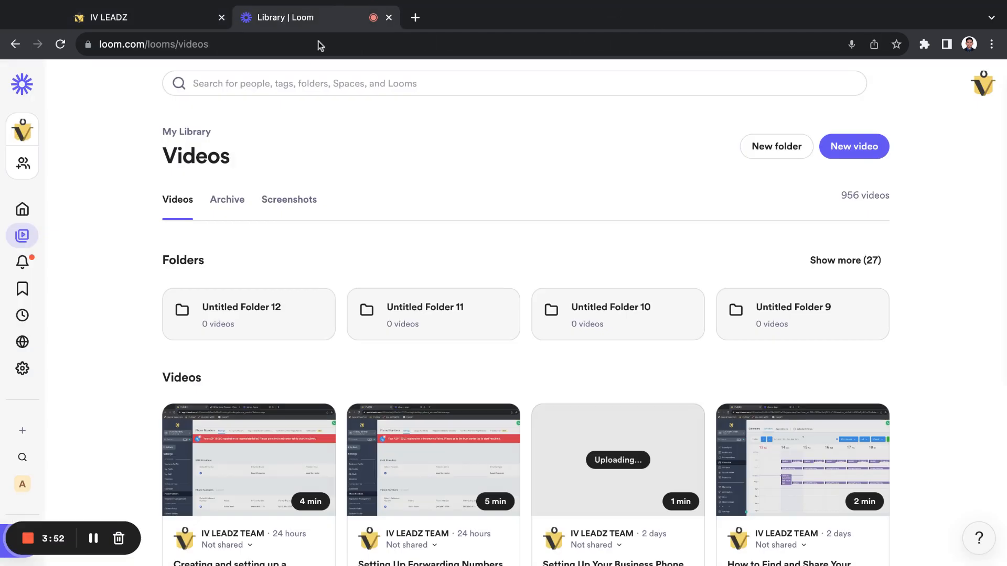